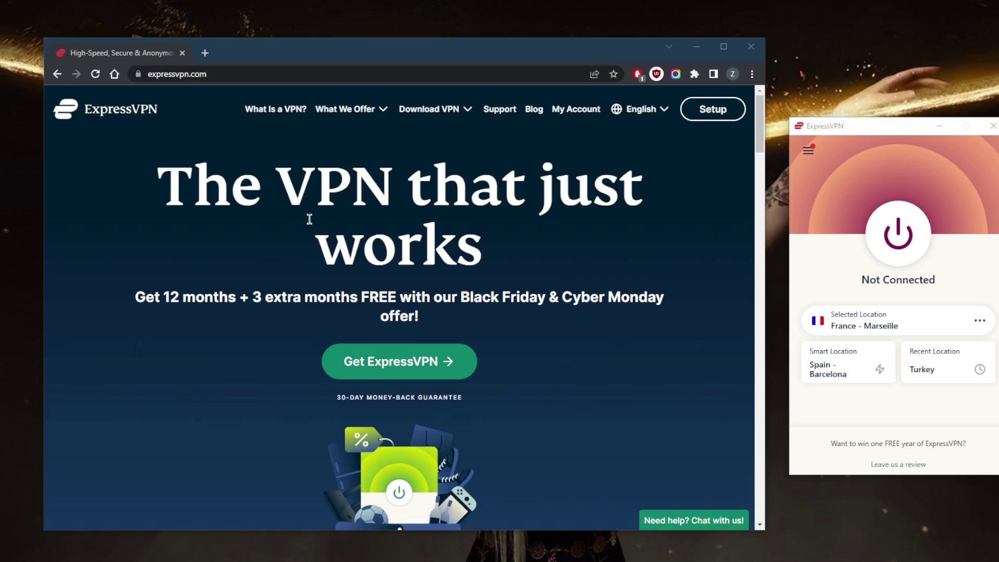
scroll(373, 243, down, 2)
scroll(366, 266, up, 2)
Step: Go from the plans page back home to the VPN download page and show the Windows version card
click(420, 367)
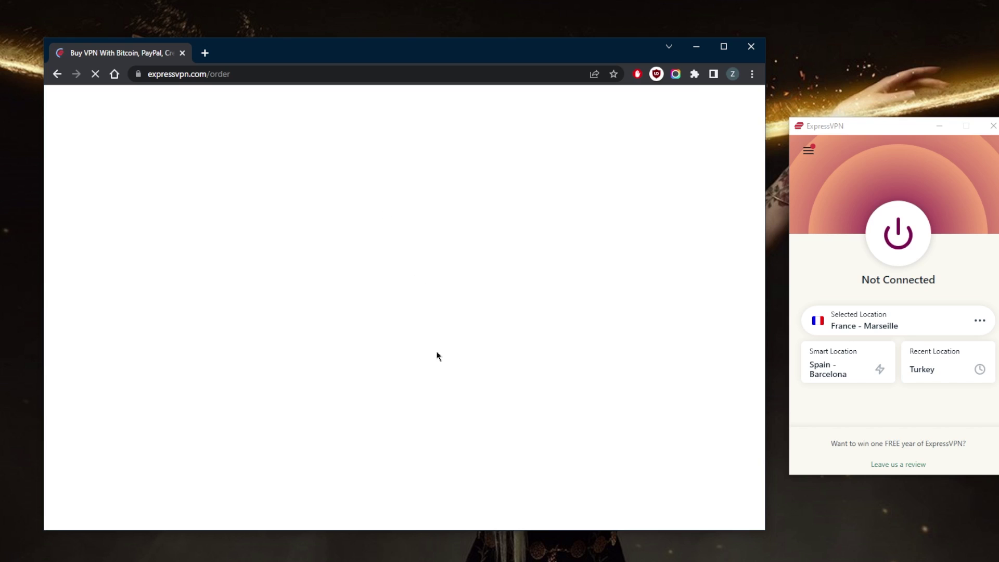
scroll(404, 313, down, 3)
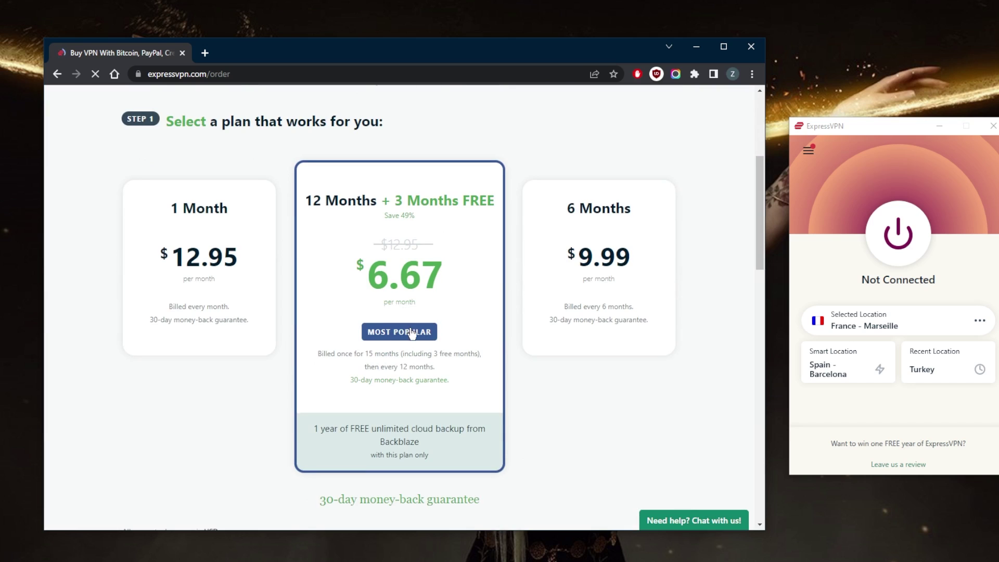
scroll(412, 328, up, 5)
scroll(411, 329, down, 2)
scroll(412, 329, down, 1)
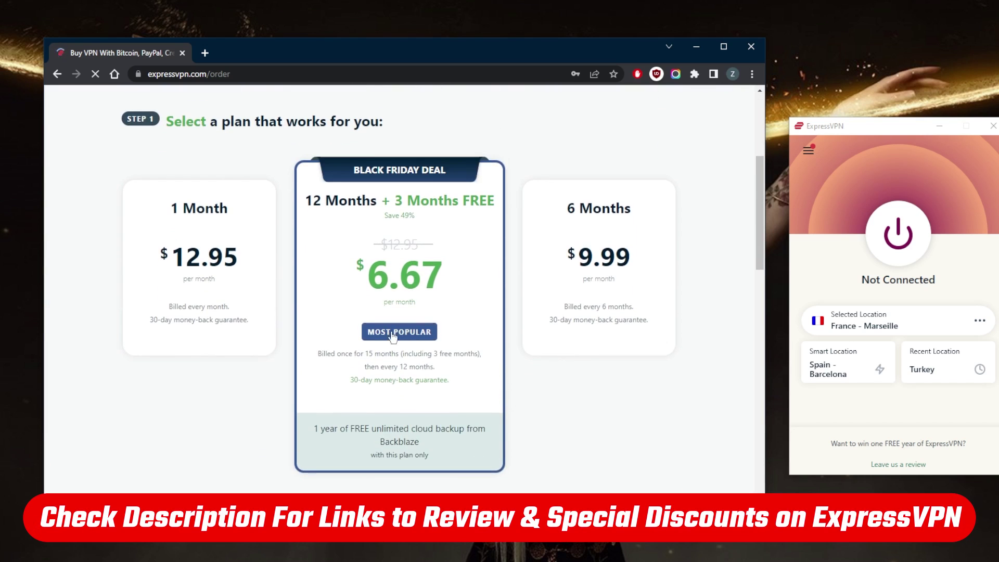
click(57, 73)
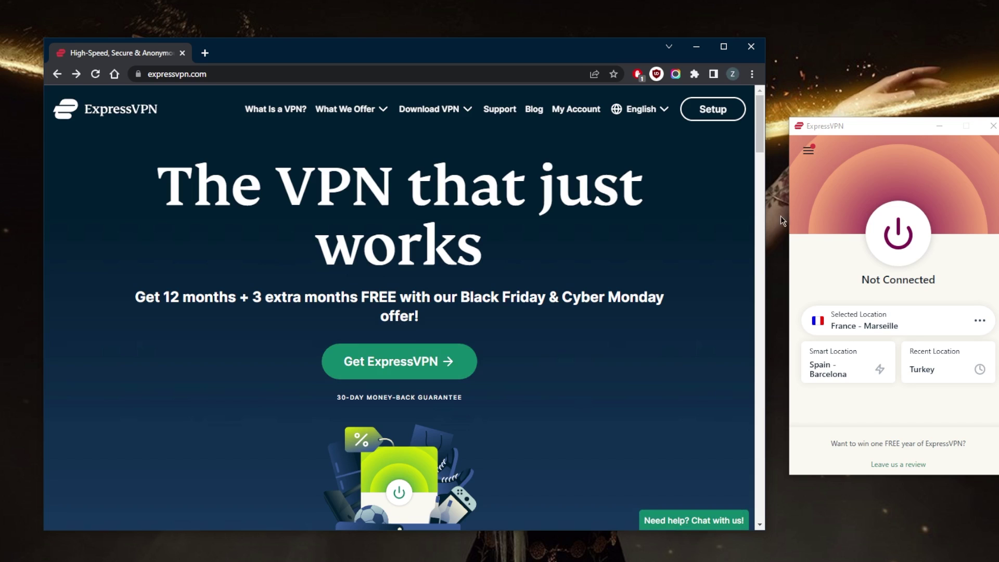
click(817, 213)
mouse_move(435, 109)
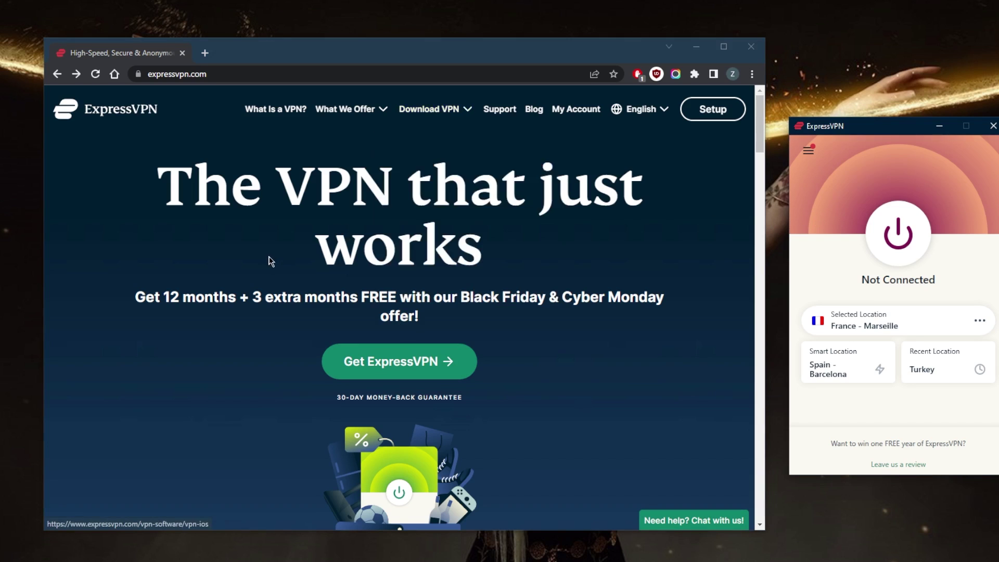
click(432, 114)
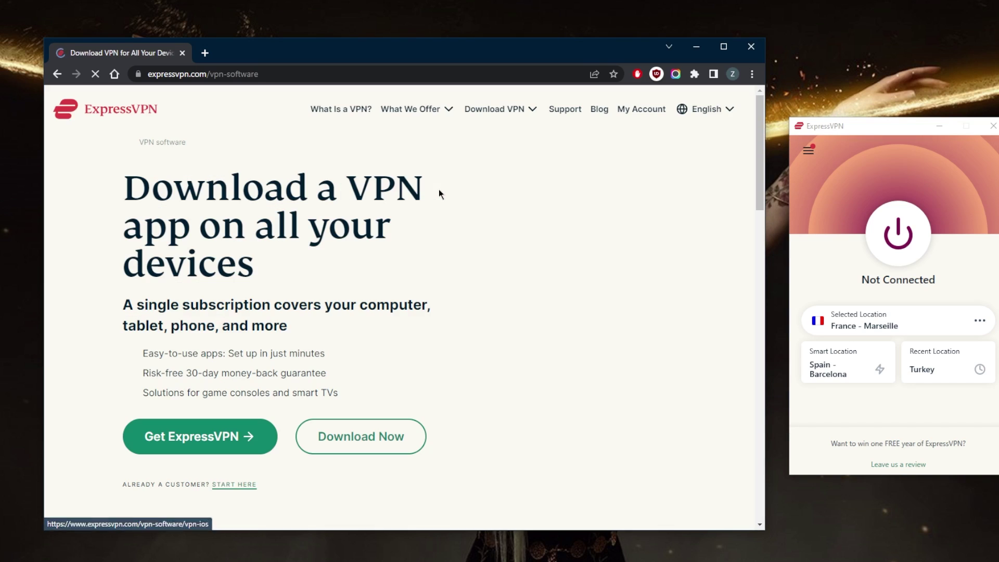
scroll(382, 258, down, 3)
scroll(381, 254, up, 3)
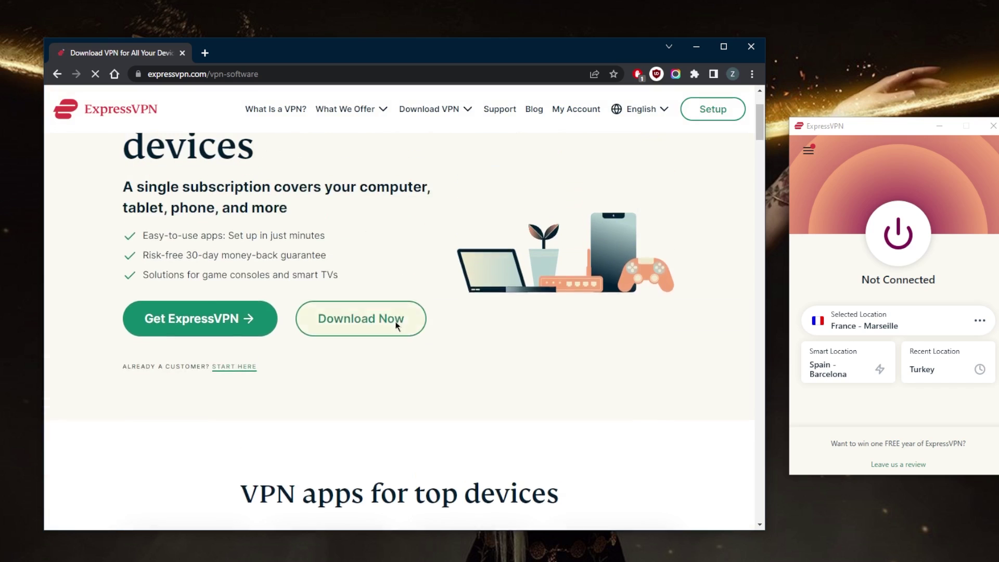
scroll(395, 321, up, 1)
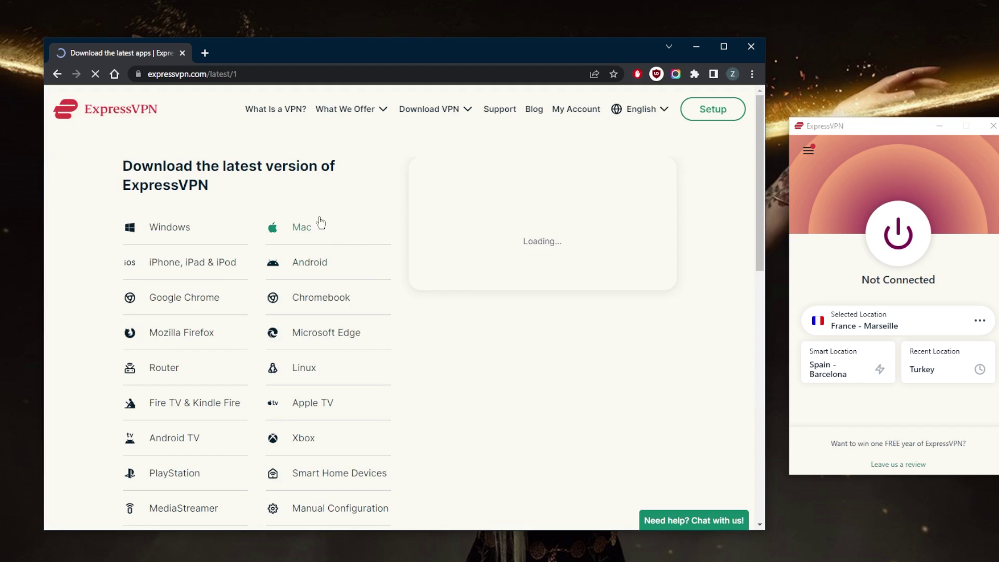
scroll(338, 286, down, 2)
scroll(317, 320, up, 2)
scroll(317, 321, up, 2)
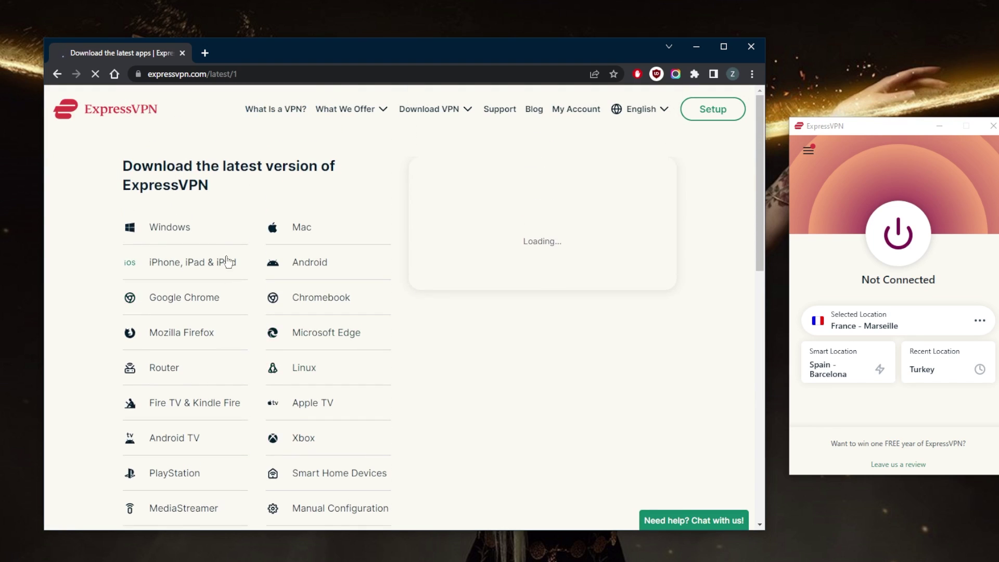
click(175, 229)
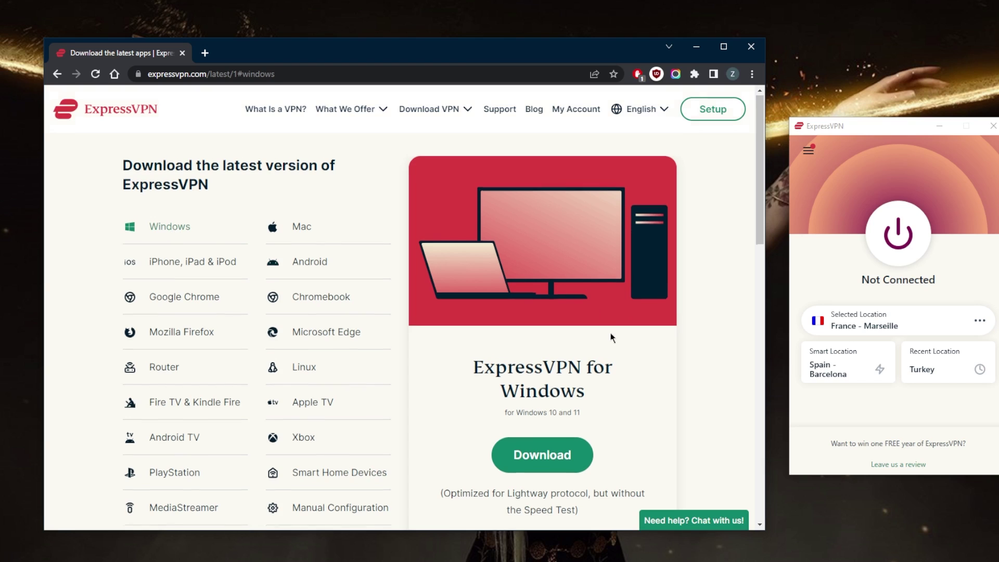
scroll(582, 277, down, 1)
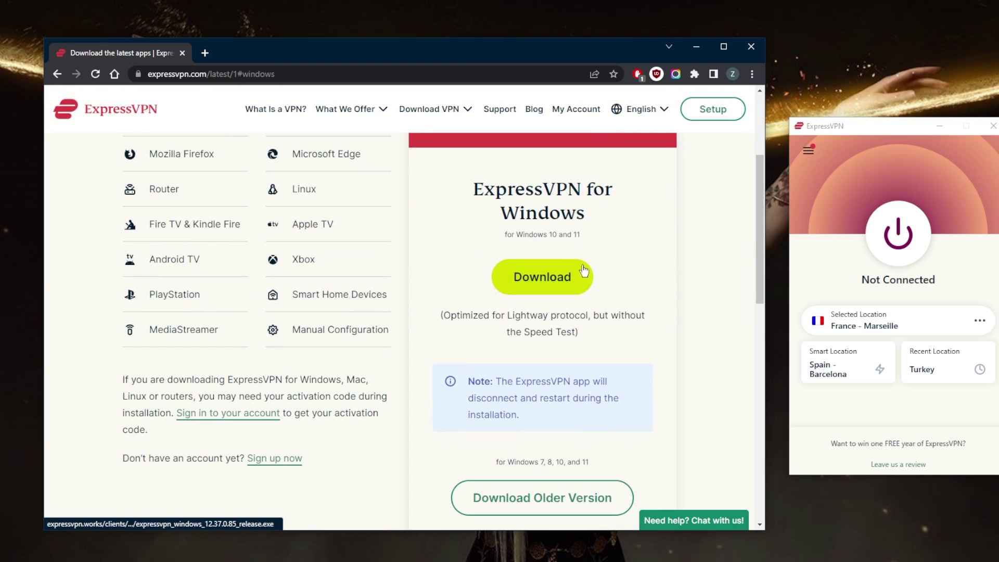
scroll(582, 277, down, 1)
scroll(610, 307, up, 1)
scroll(613, 305, down, 1)
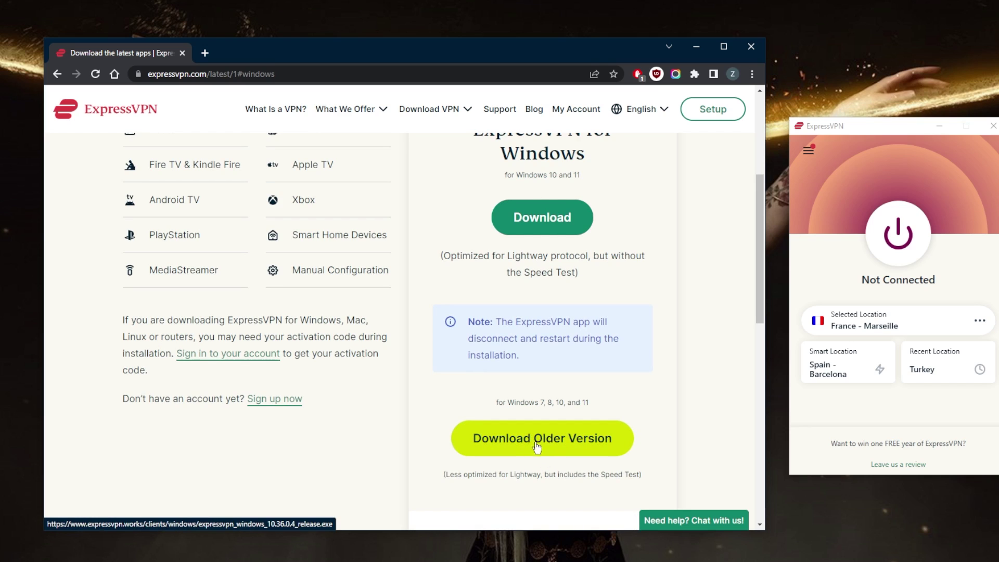
click(809, 151)
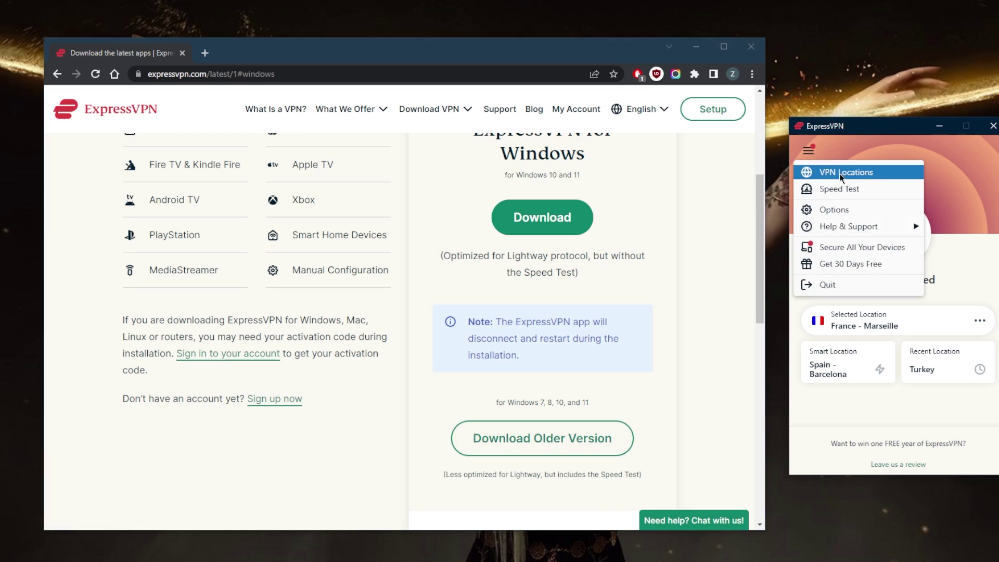
click(838, 210)
click(613, 157)
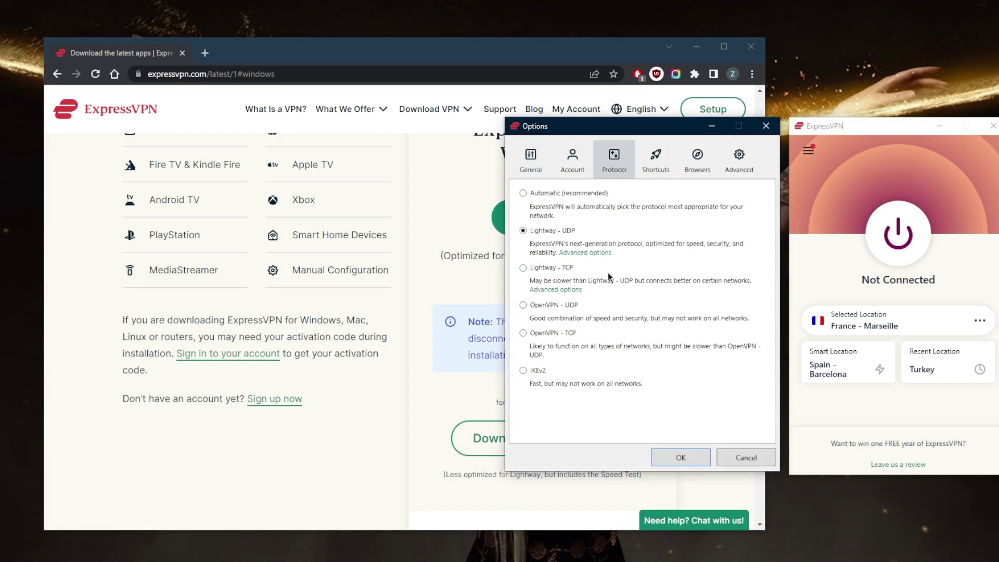
click(746, 458)
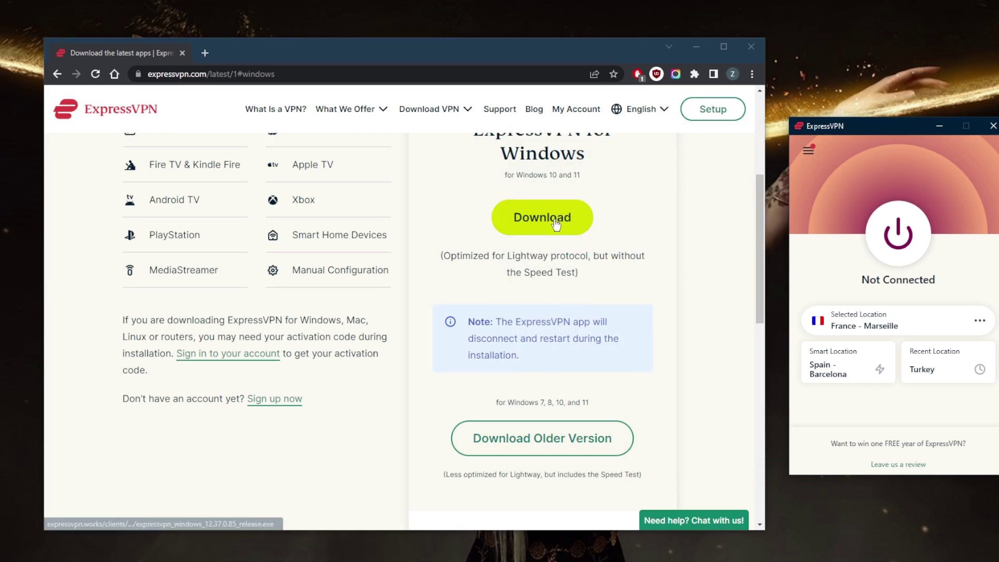
click(809, 151)
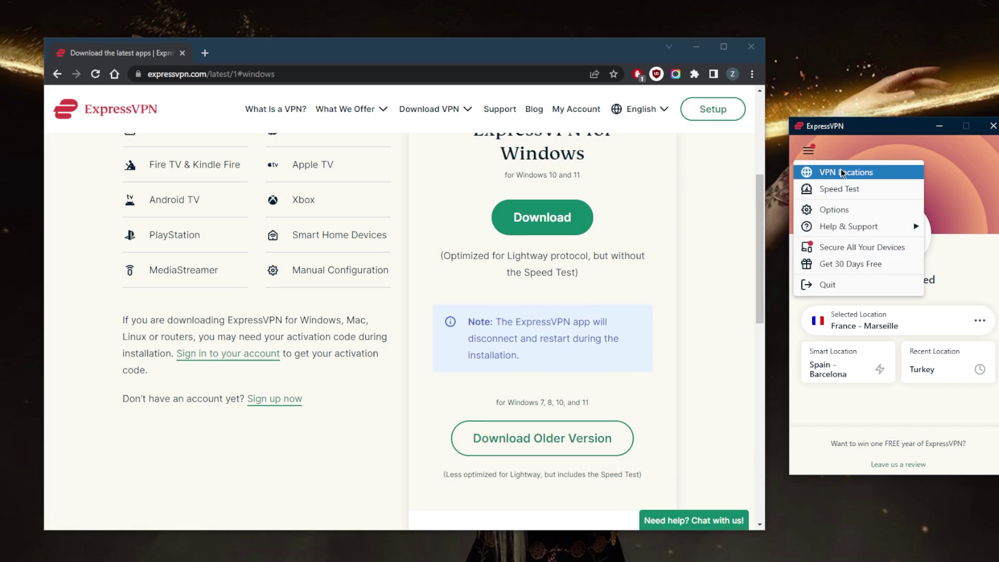
click(827, 187)
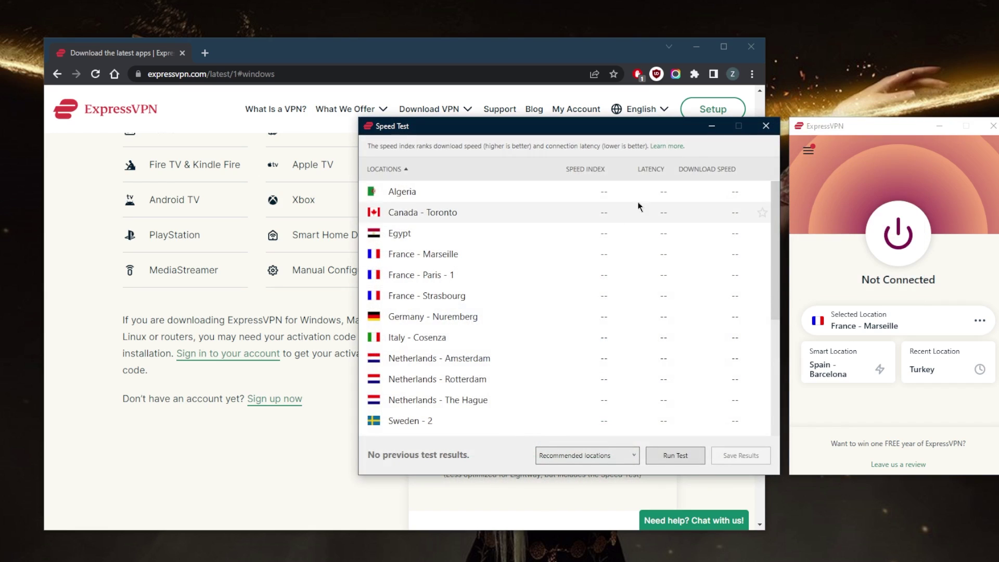
click(768, 127)
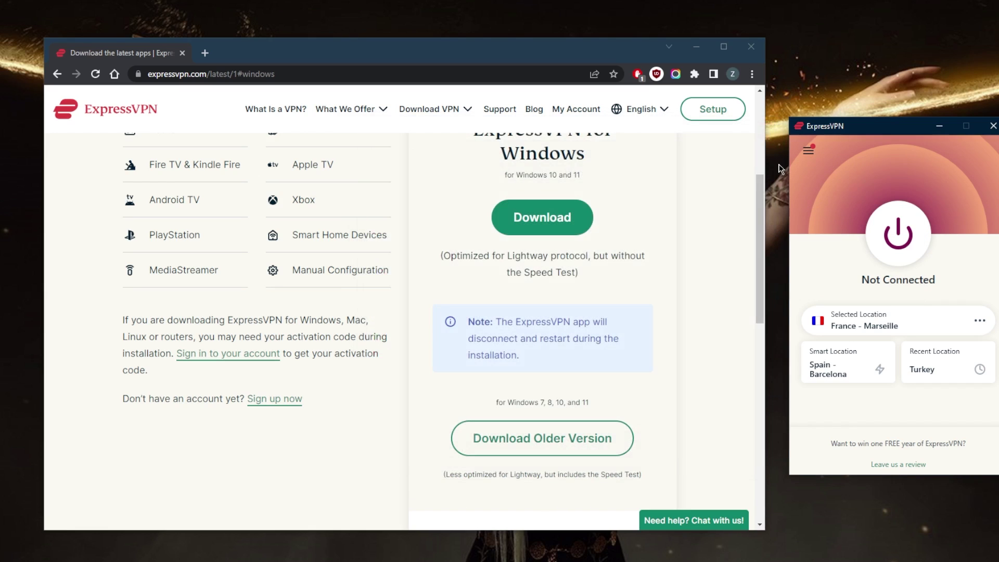
click(811, 150)
click(840, 211)
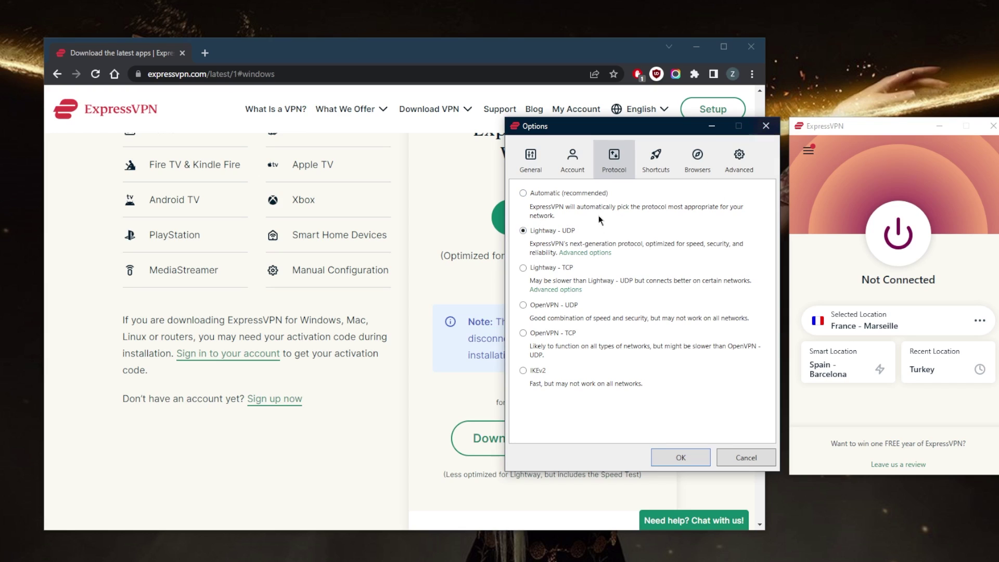
click(768, 128)
scroll(554, 312, up, 2)
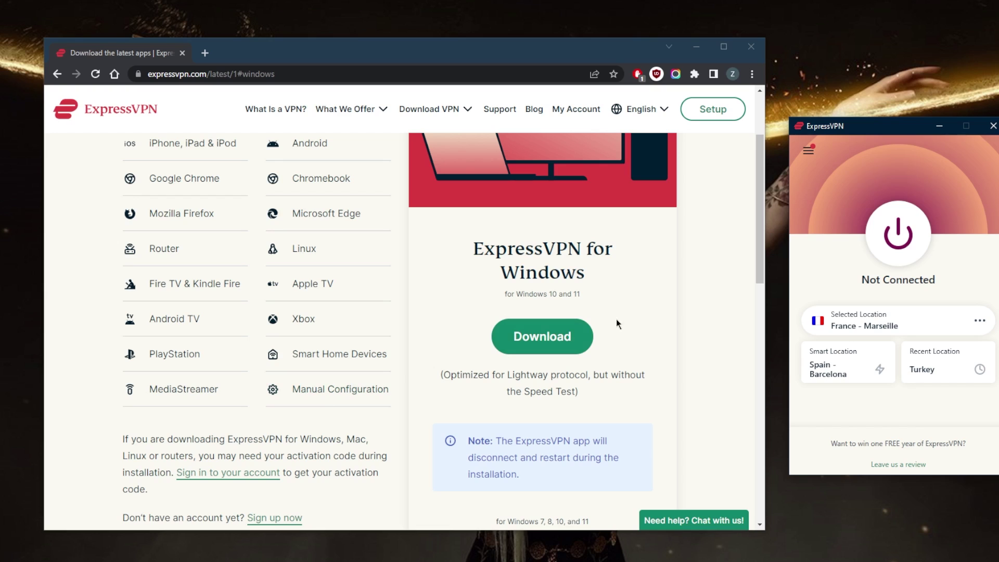
Step: Move the ExpressVPN window slightly left and down beside the download page
mouse_move(859, 127)
mouse_down()
mouse_move(834, 127)
mouse_move(845, 127)
mouse_up()
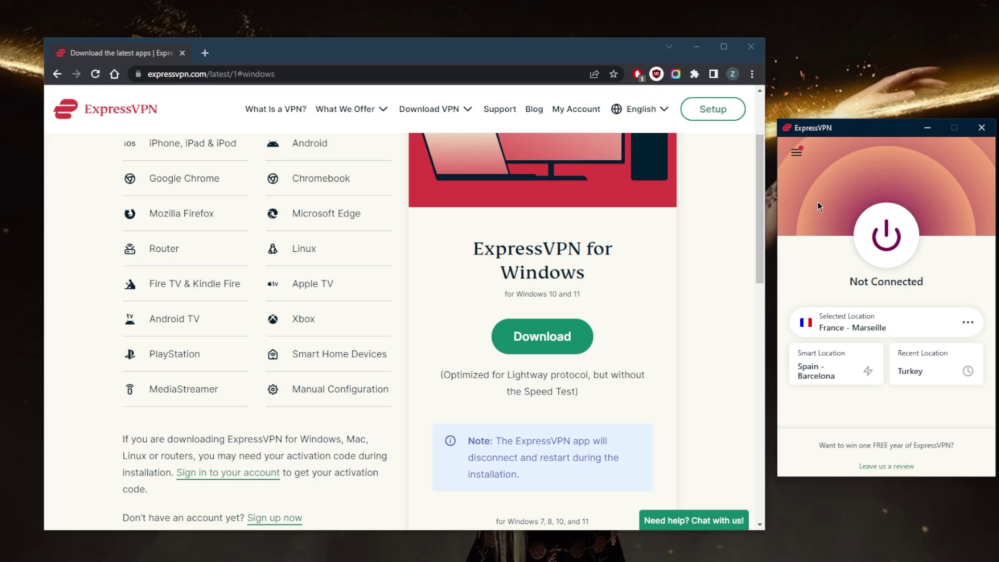
Step: Open VPN Locations from the menu, nudge it left, collapse Europe, and close it
click(792, 151)
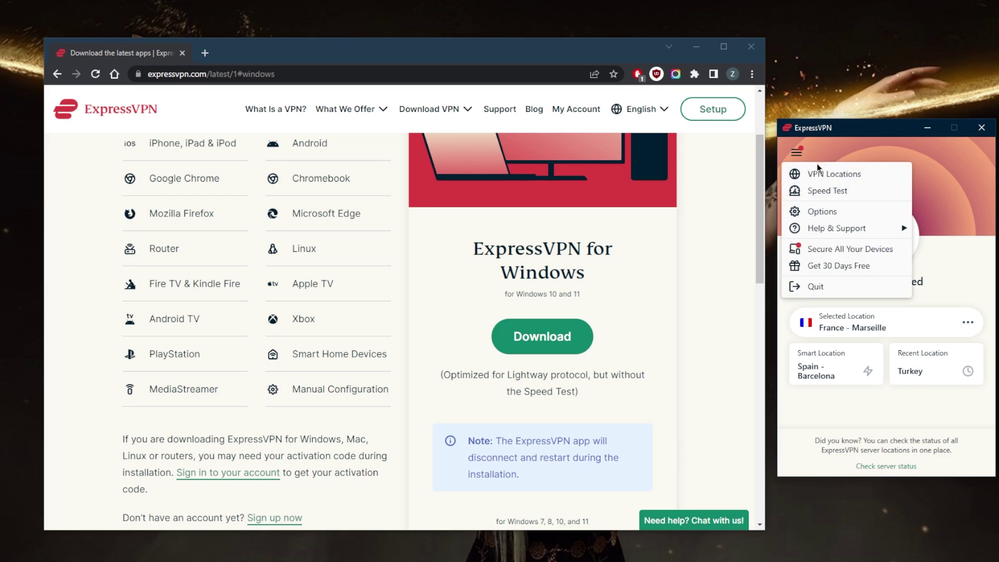
click(835, 173)
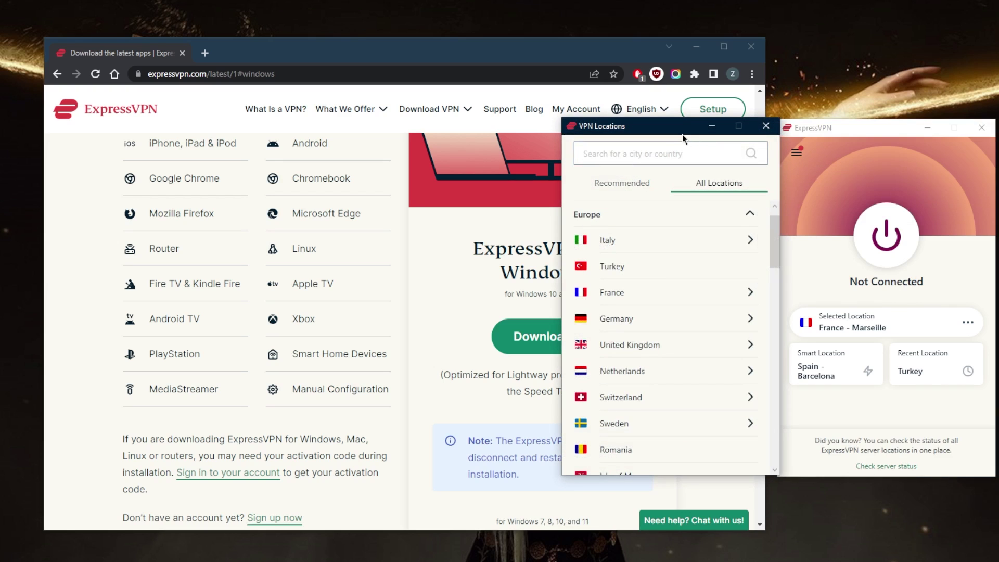
drag(682, 134, 680, 136)
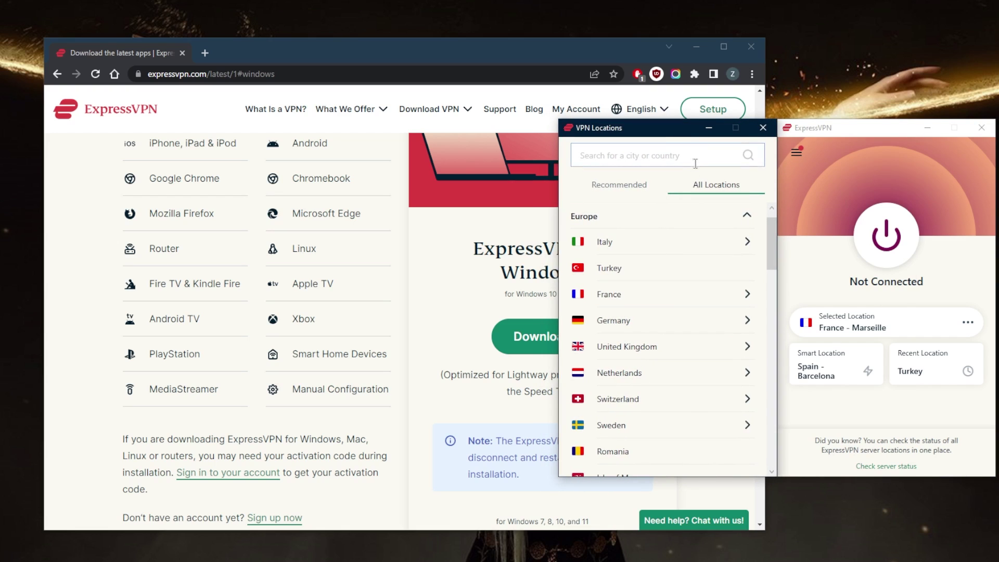
click(747, 216)
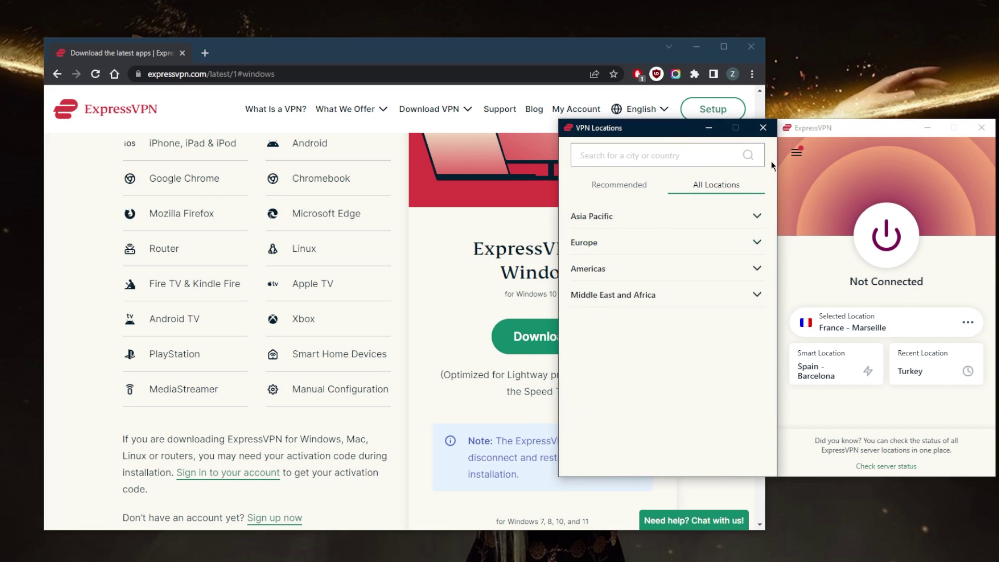
click(763, 127)
Step: Open and dismiss the app's main menu, bring the download page forward, then reopen the menu
click(796, 152)
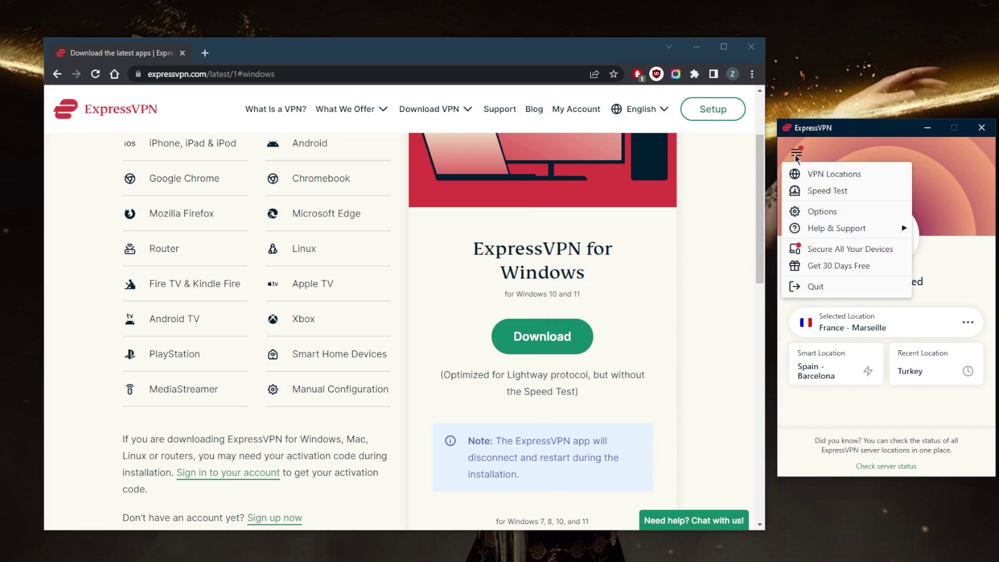
click(827, 190)
scroll(579, 391, down, 2)
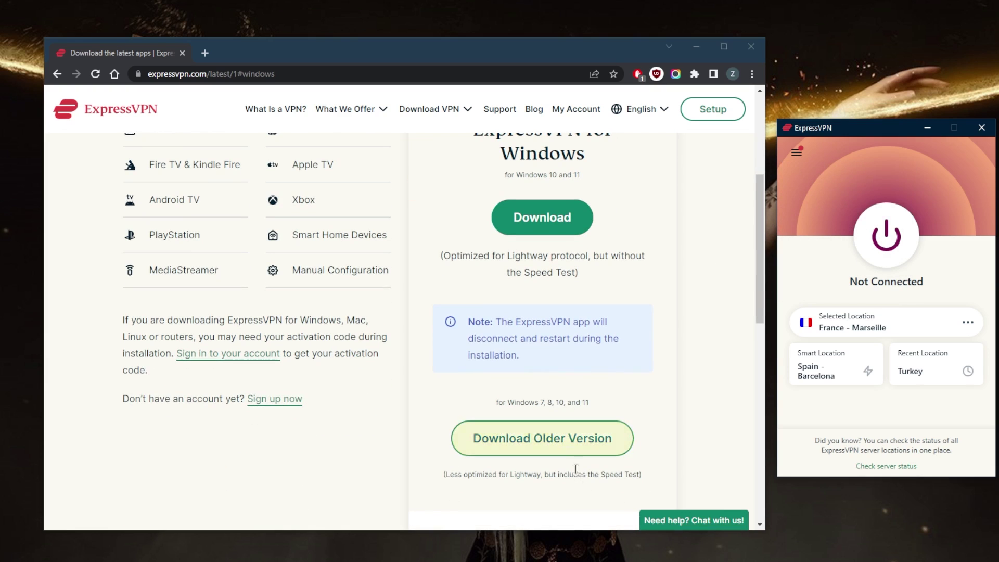
click(797, 152)
click(798, 152)
click(750, 203)
scroll(750, 204, up, 1)
click(797, 153)
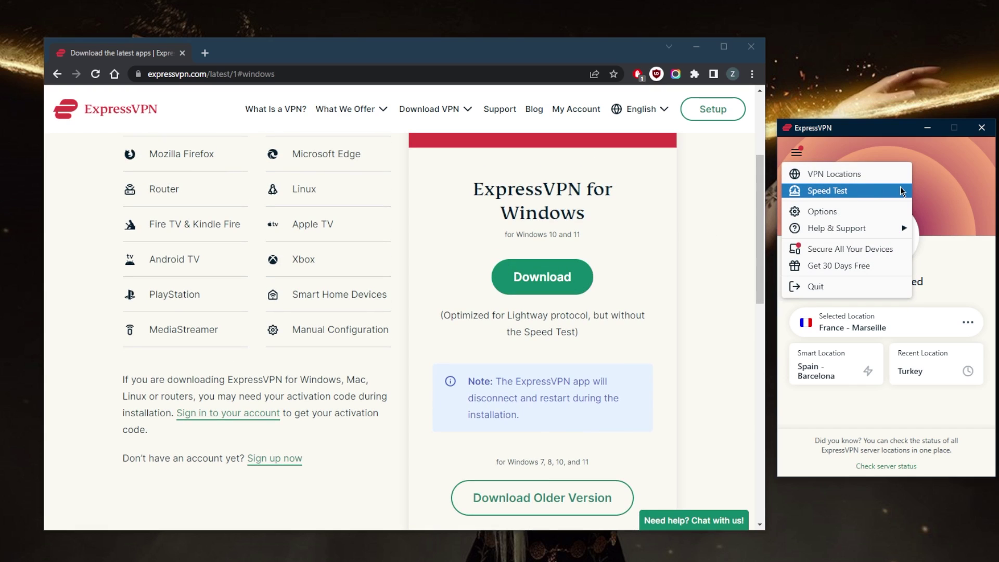
click(673, 263)
click(560, 279)
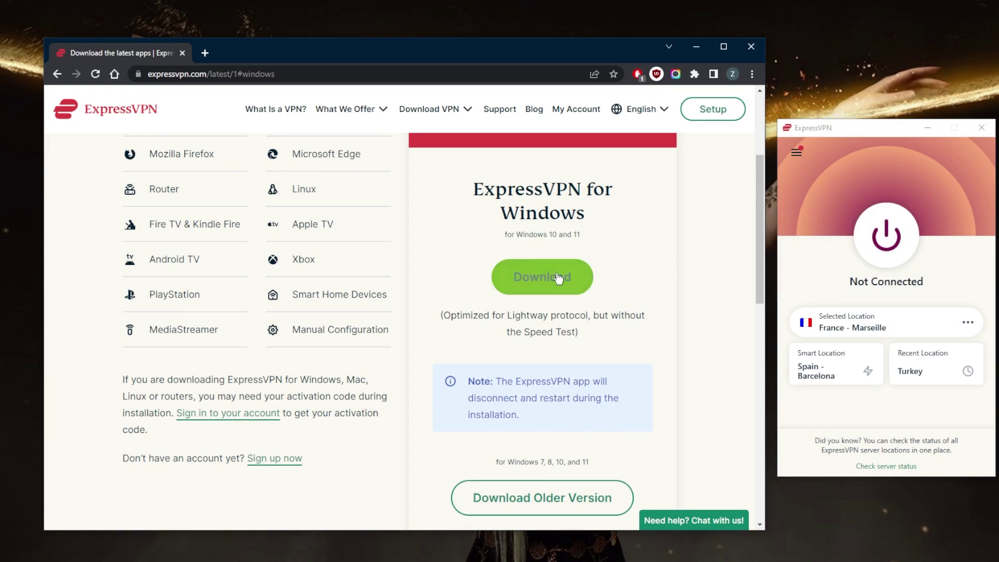
click(798, 152)
Step: Open Options on the General tab and enable per-app split tunneling, leaving All apps use the VPN selected
click(842, 213)
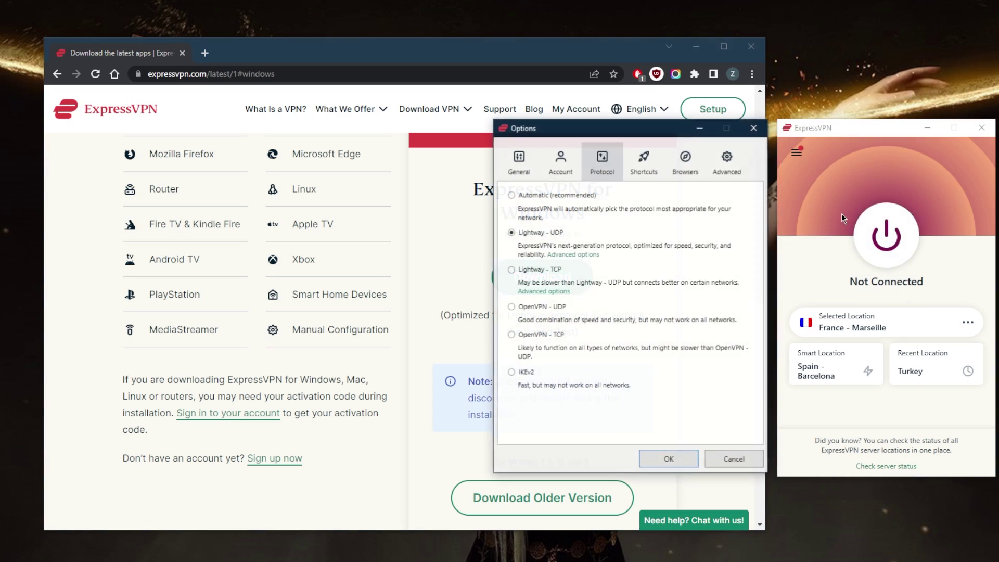
click(533, 158)
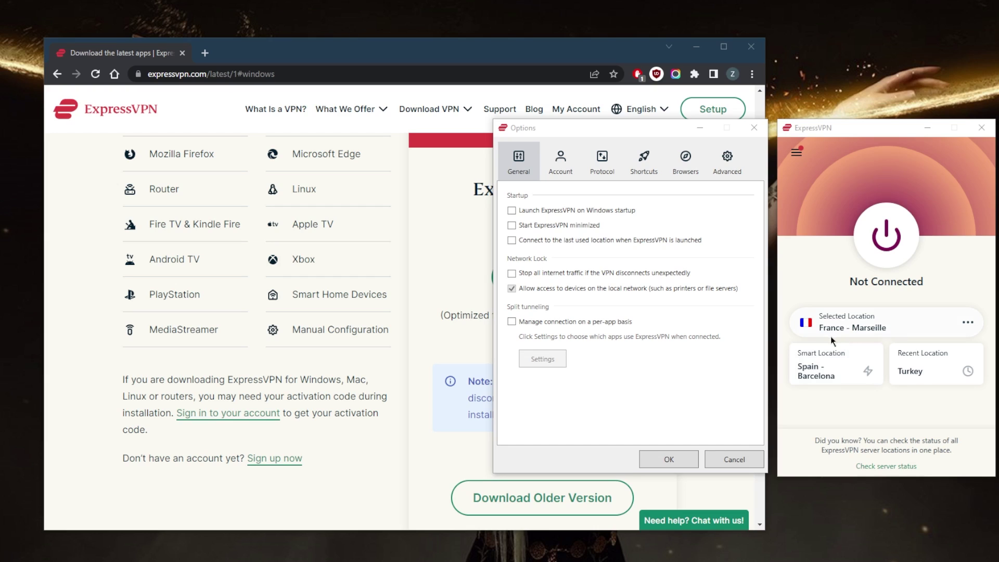
click(512, 322)
click(541, 359)
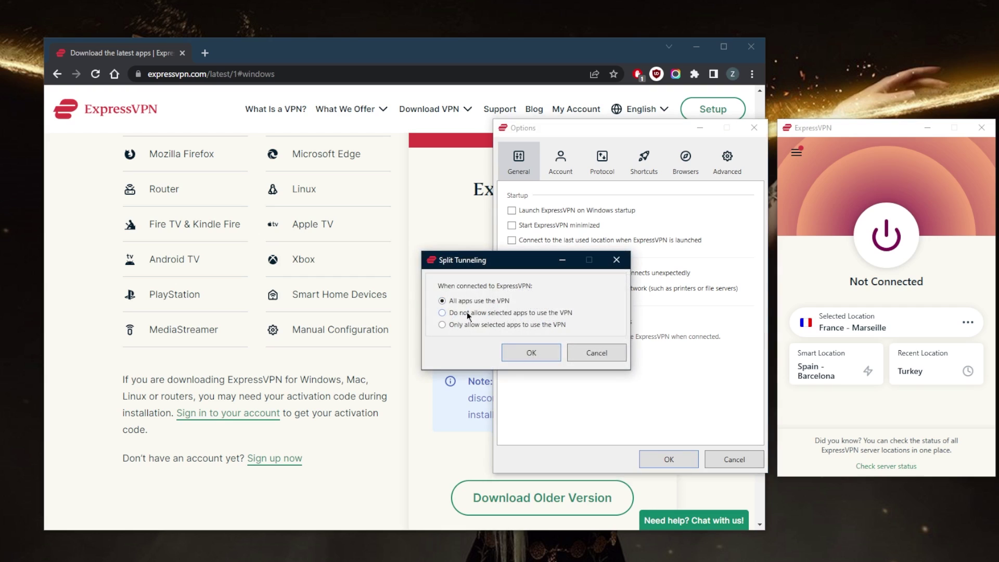
click(443, 324)
click(443, 302)
click(441, 325)
click(446, 427)
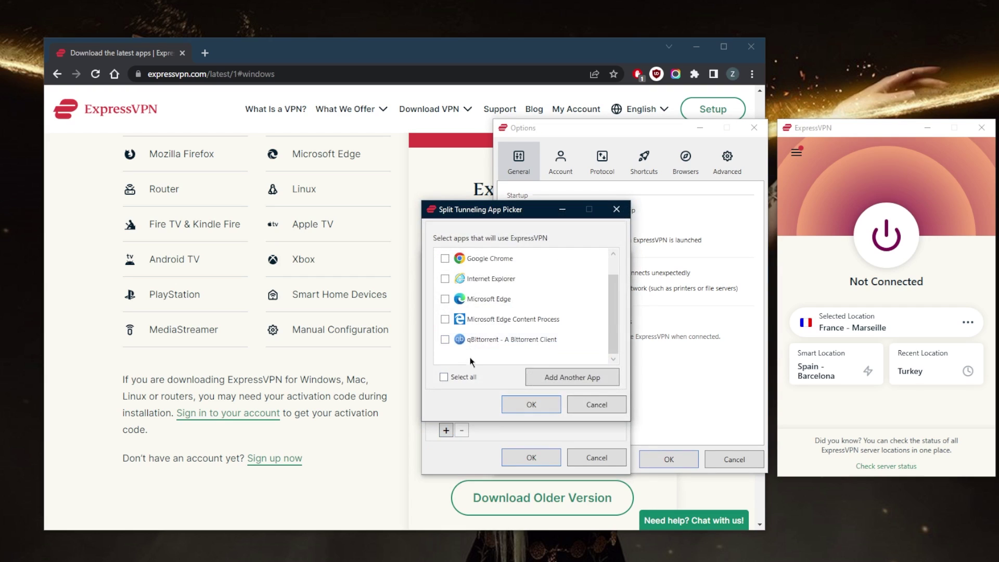
click(445, 340)
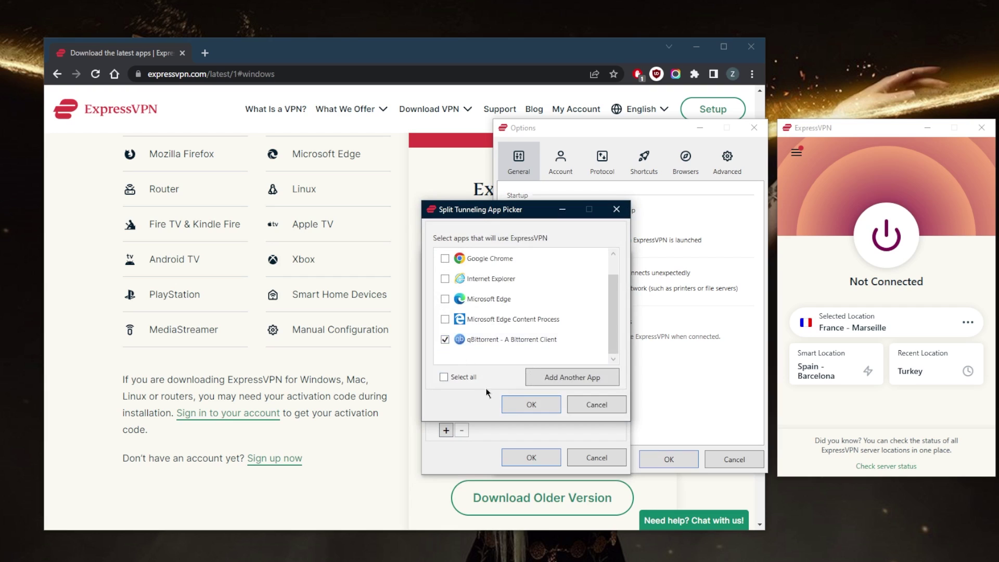
click(529, 404)
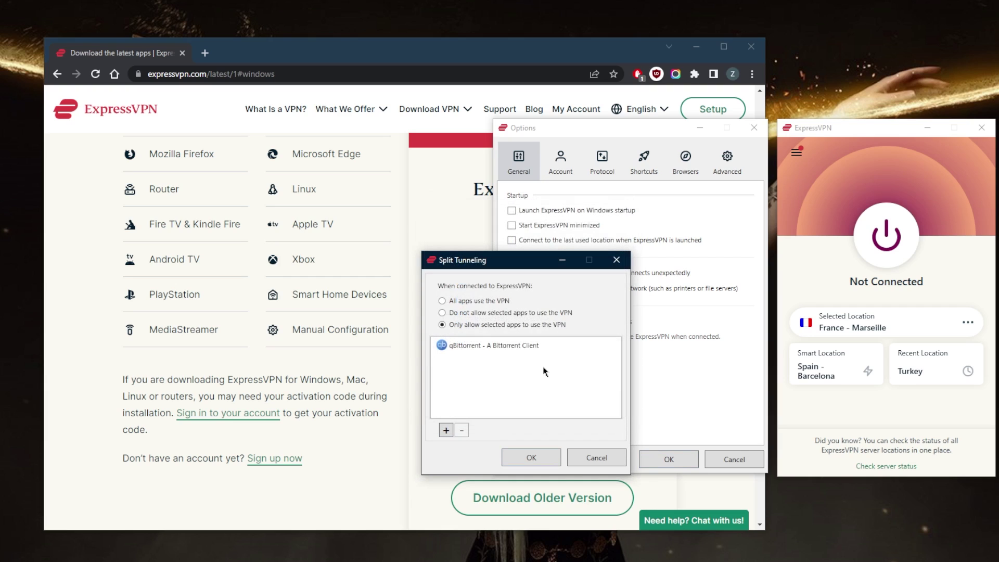
click(619, 266)
click(513, 320)
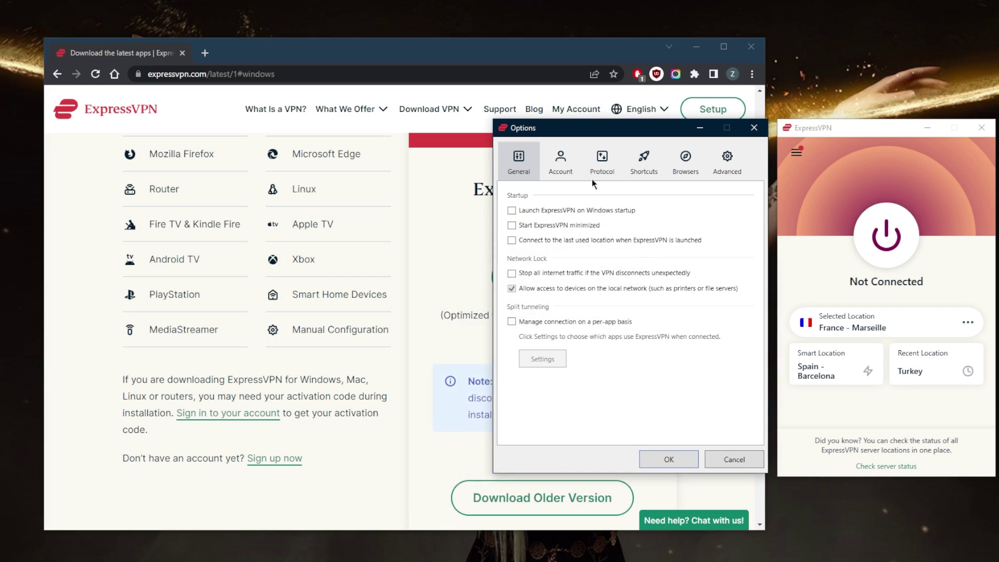
Step: View the Protocol and Shortcuts tabs, then connect to France - Marseille and disconnect again
click(601, 162)
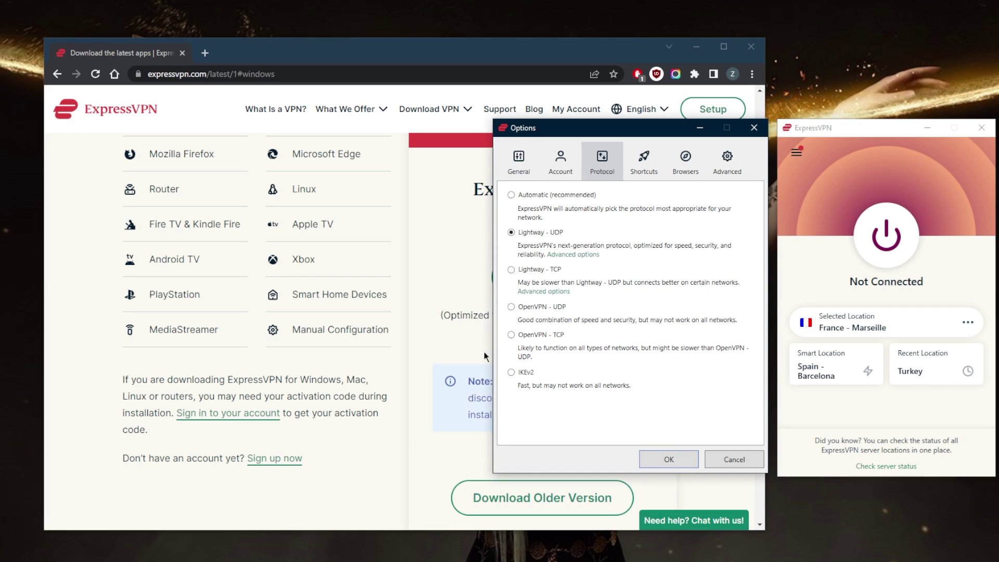
click(646, 161)
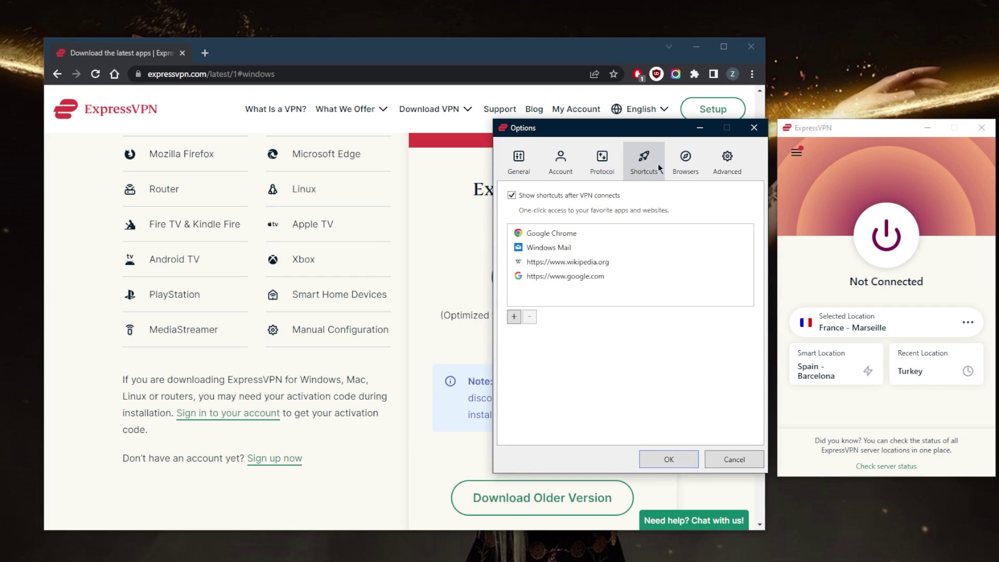
click(871, 250)
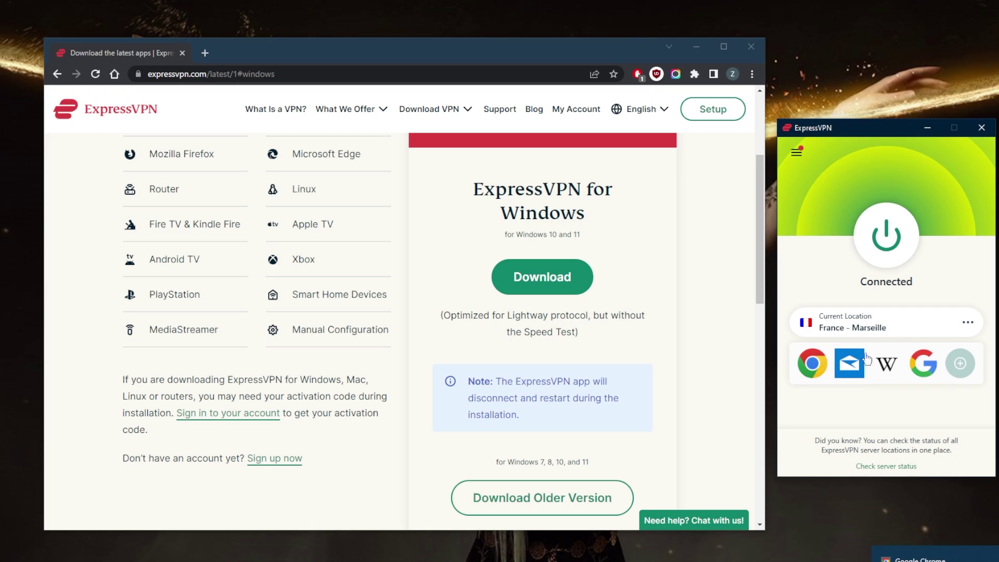
click(884, 238)
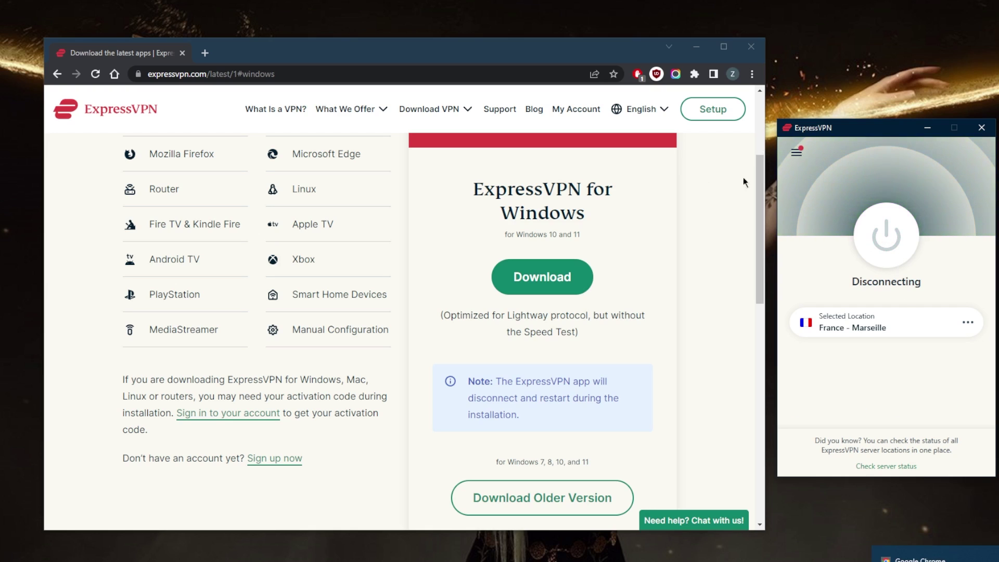
Step: Open the VPN Locations list from the main menu and close it again
click(795, 153)
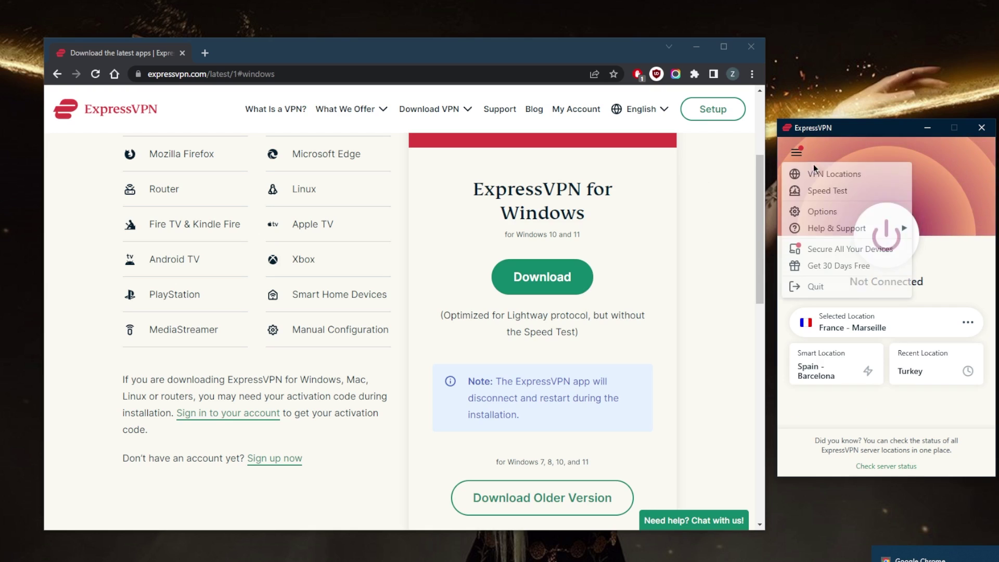
click(820, 171)
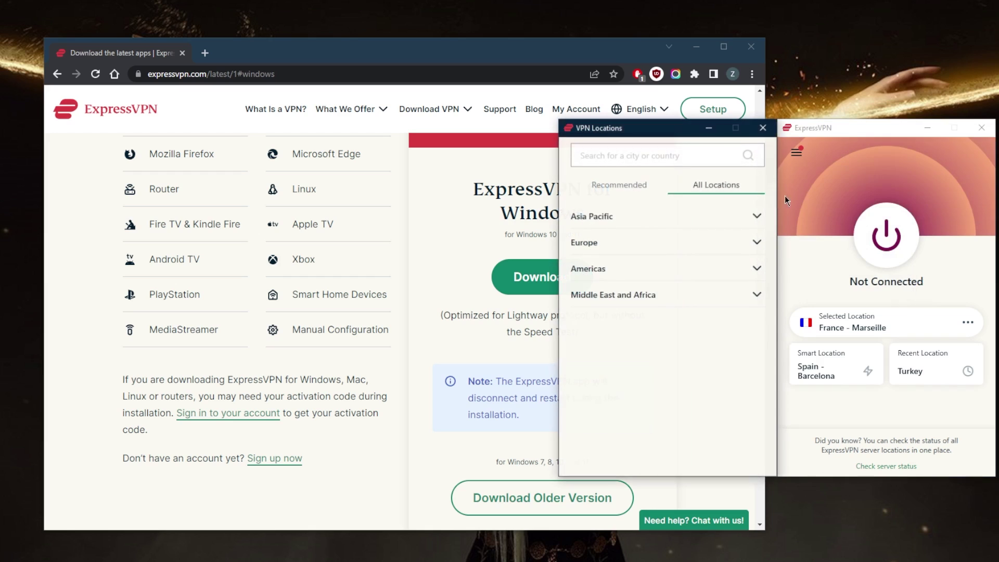
click(764, 127)
Step: In Options, view the Browsers tab, then turn on 'Share crash reports' under Advanced
click(799, 149)
click(822, 209)
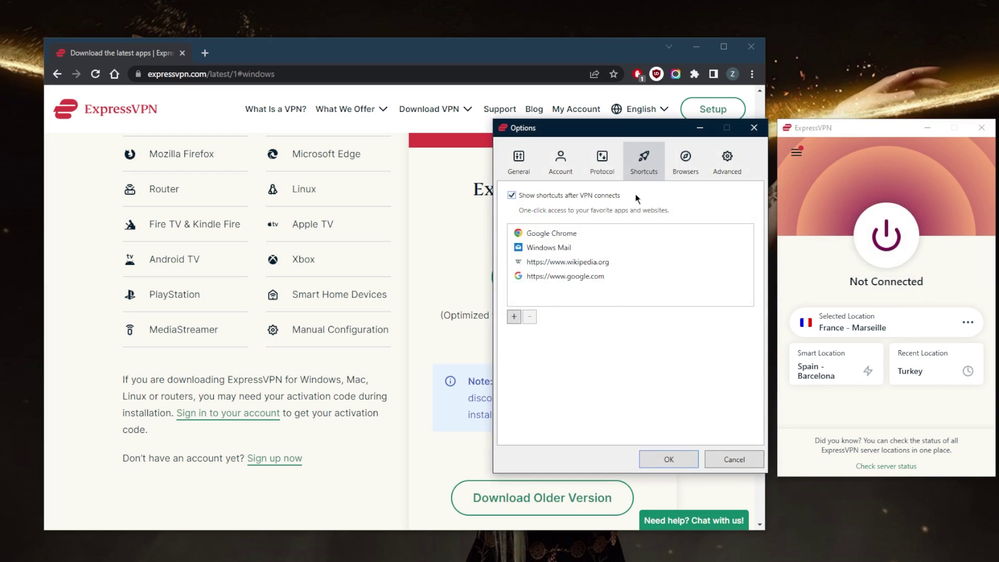
click(683, 164)
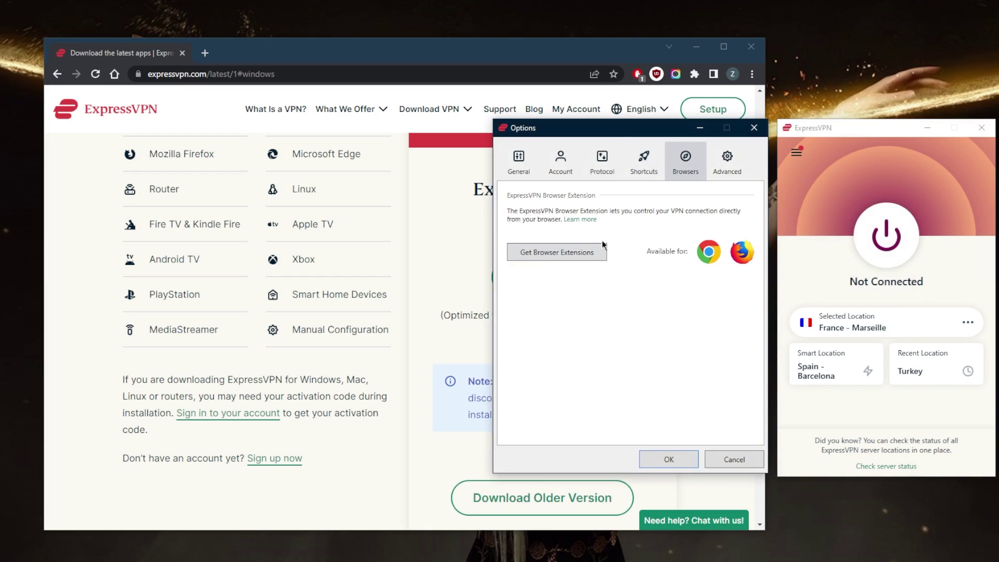
click(730, 163)
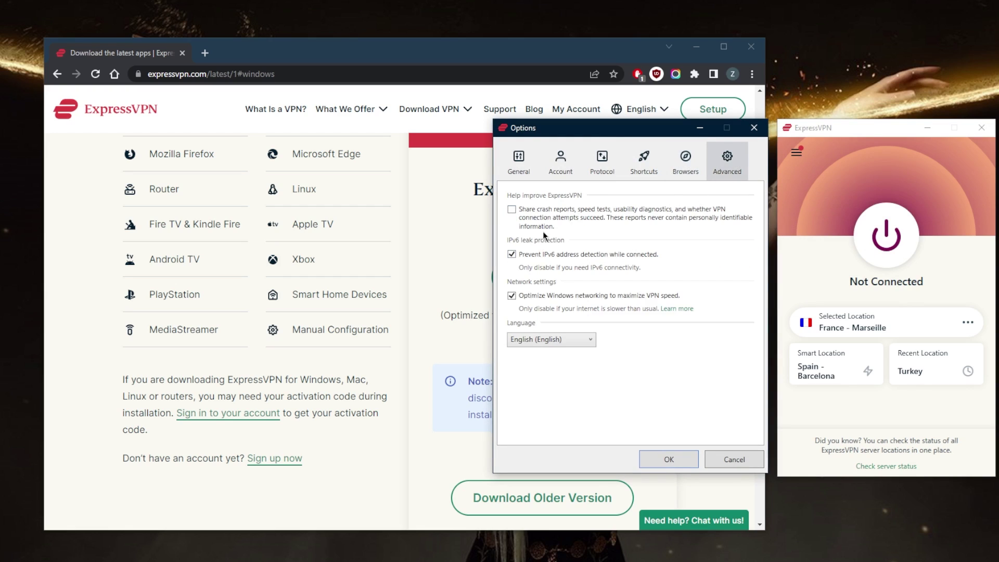
click(512, 211)
Step: Close the ExpressVPN Options window
click(753, 127)
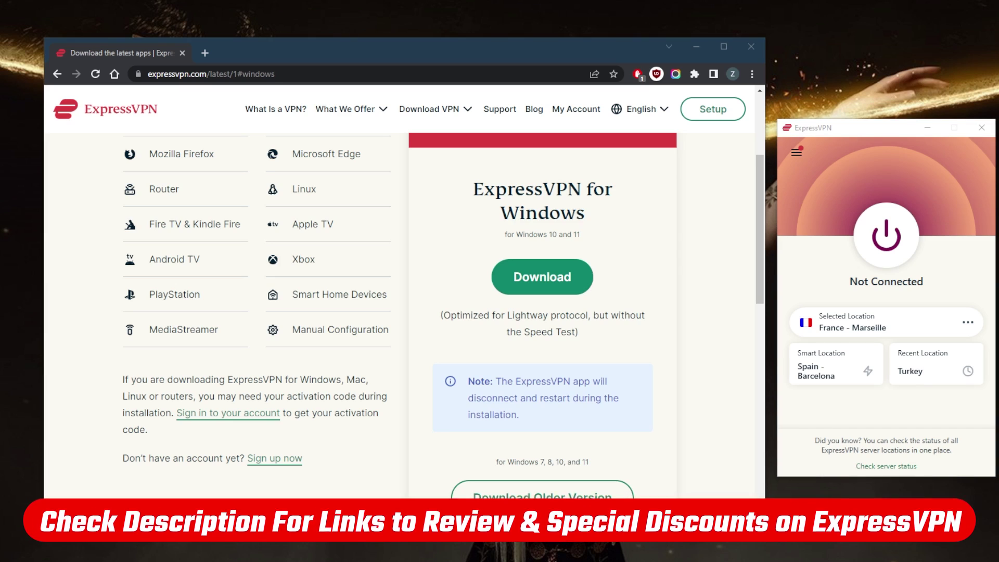
scroll(611, 325, up, 5)
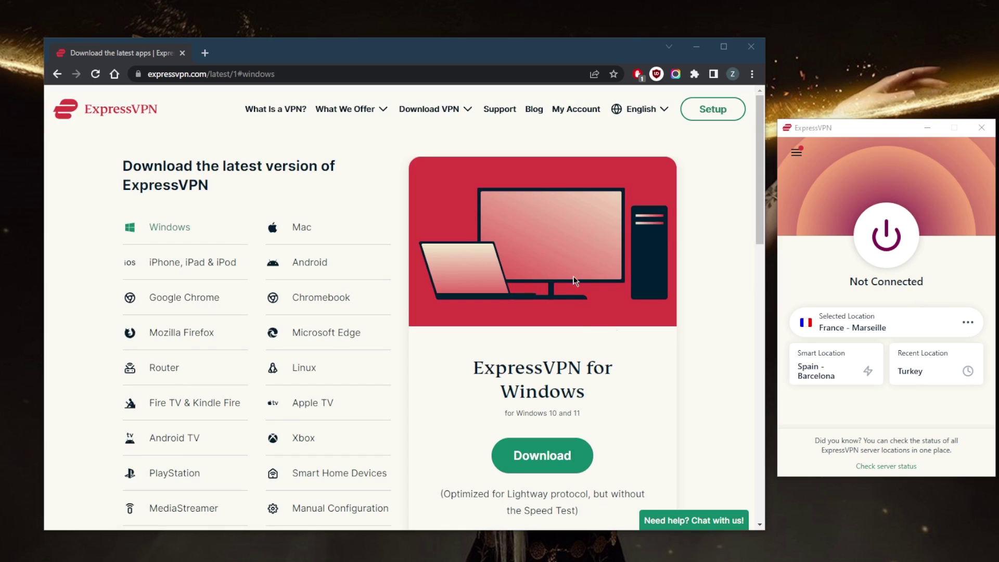
scroll(516, 278, down, 5)
scroll(538, 363, down, 3)
scroll(480, 368, up, 8)
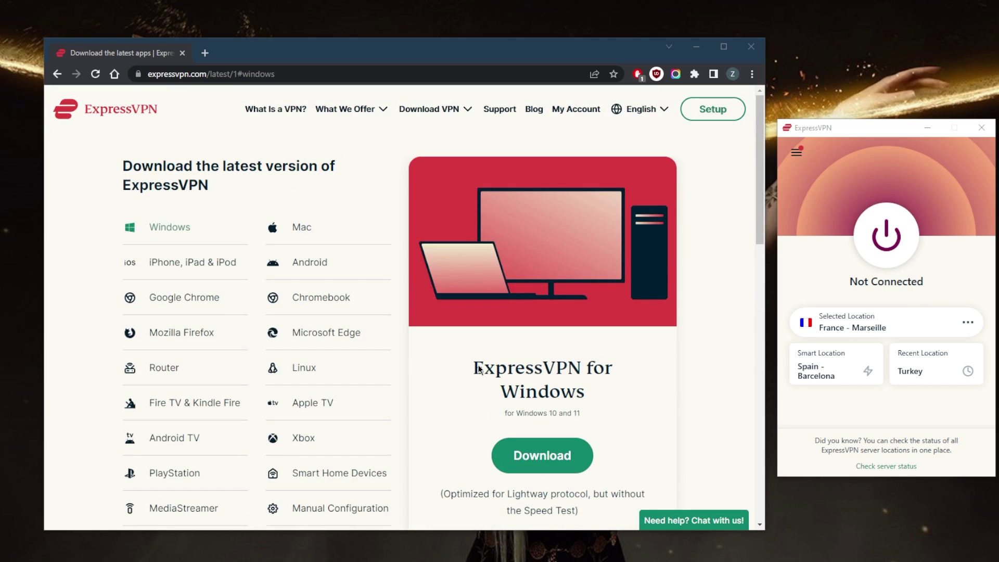